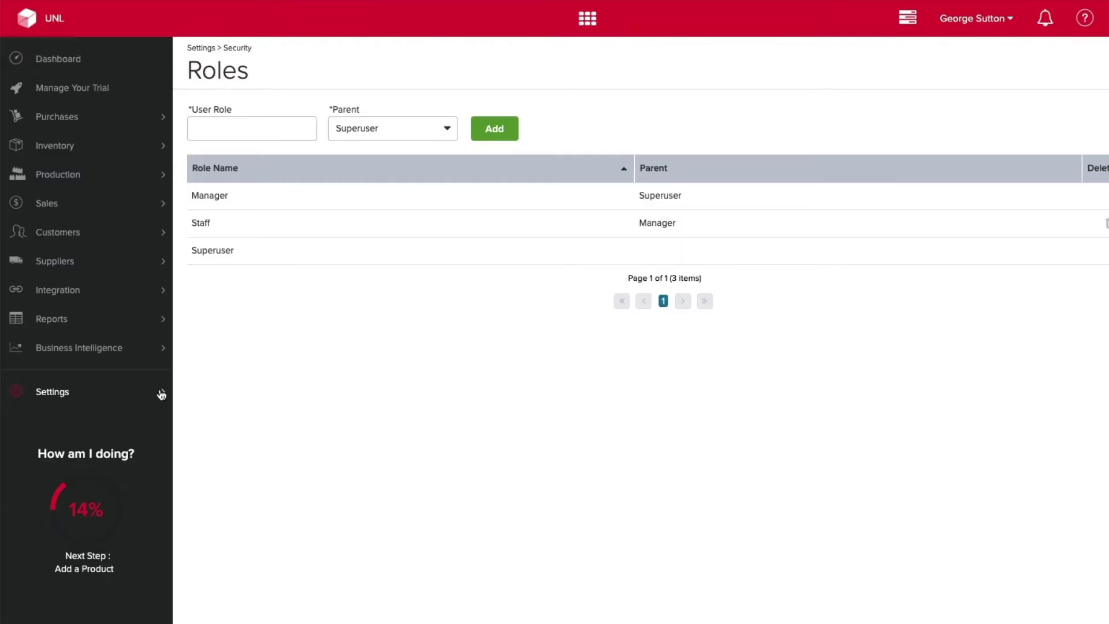
Step: Expand Settings and then Security in the sidebar to reveal Users, Roles, Role Permissions and Email Logs
left_click(161, 394)
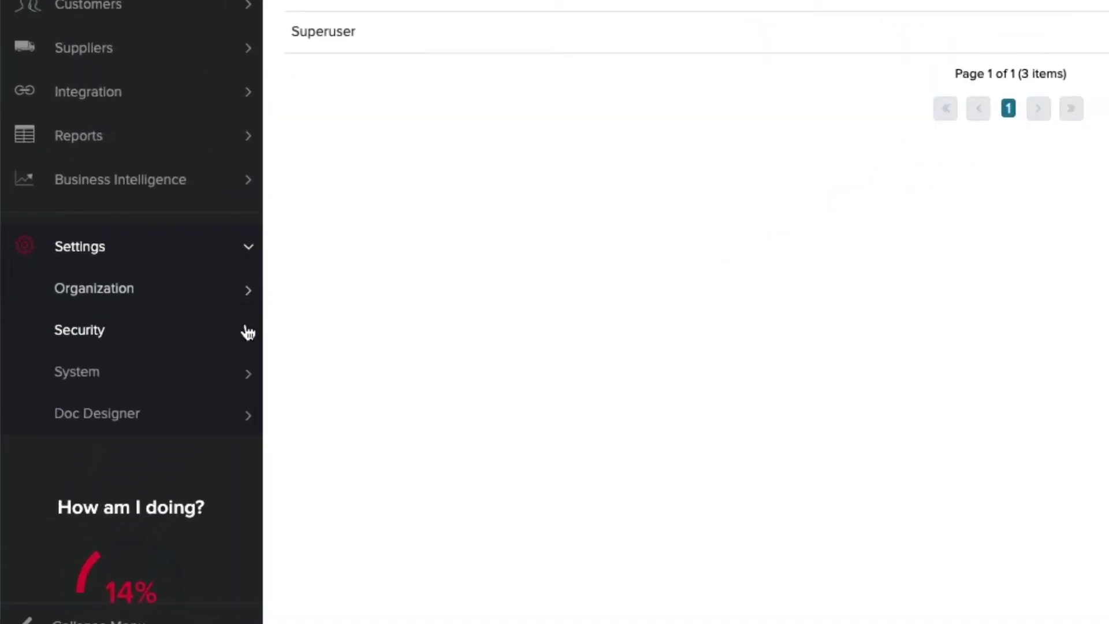
left_click(248, 339)
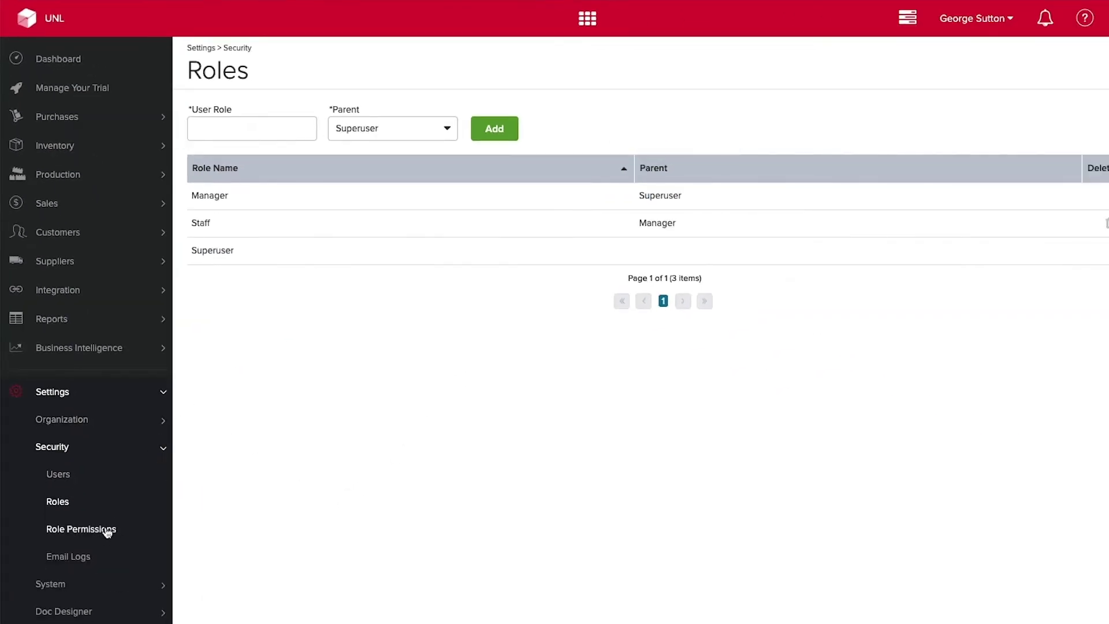
Step: Load the Role Permissions page for the Staff role
left_click(107, 528)
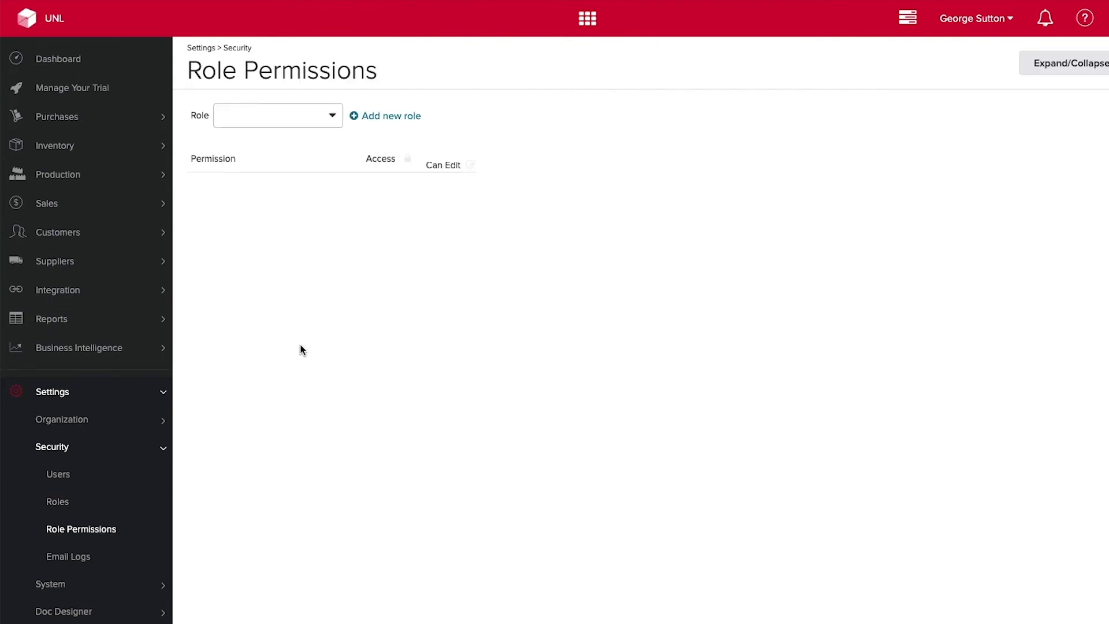
left_click(331, 120)
left_click(310, 152)
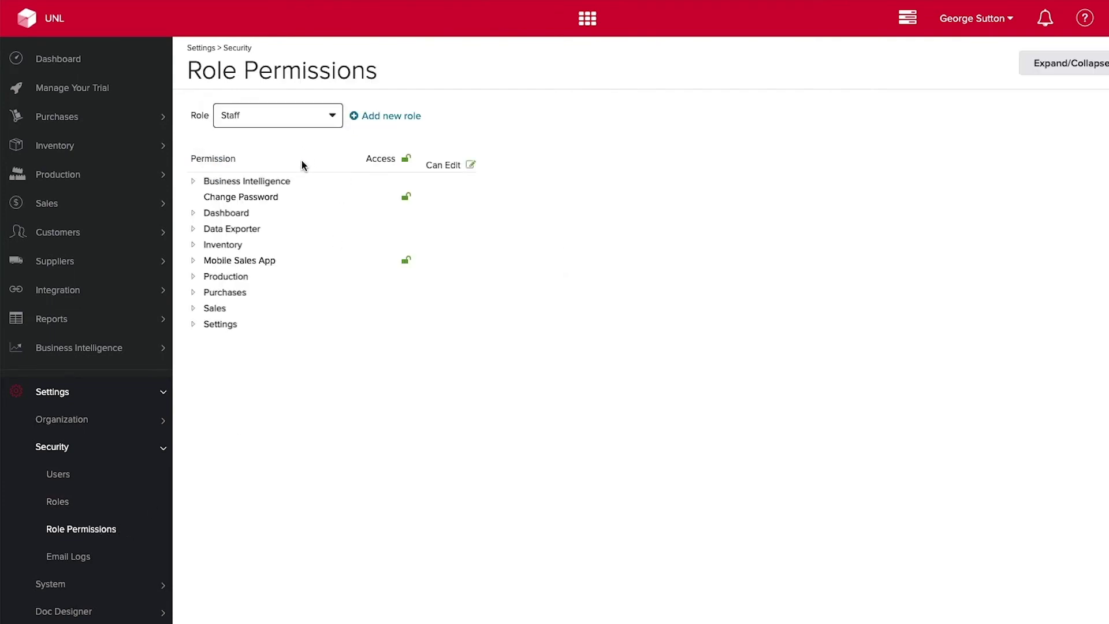
Step: Under Sales, lock Margin and Profit on Sales Orders for Staff
left_click(193, 308)
scroll(198, 352, "down", 3)
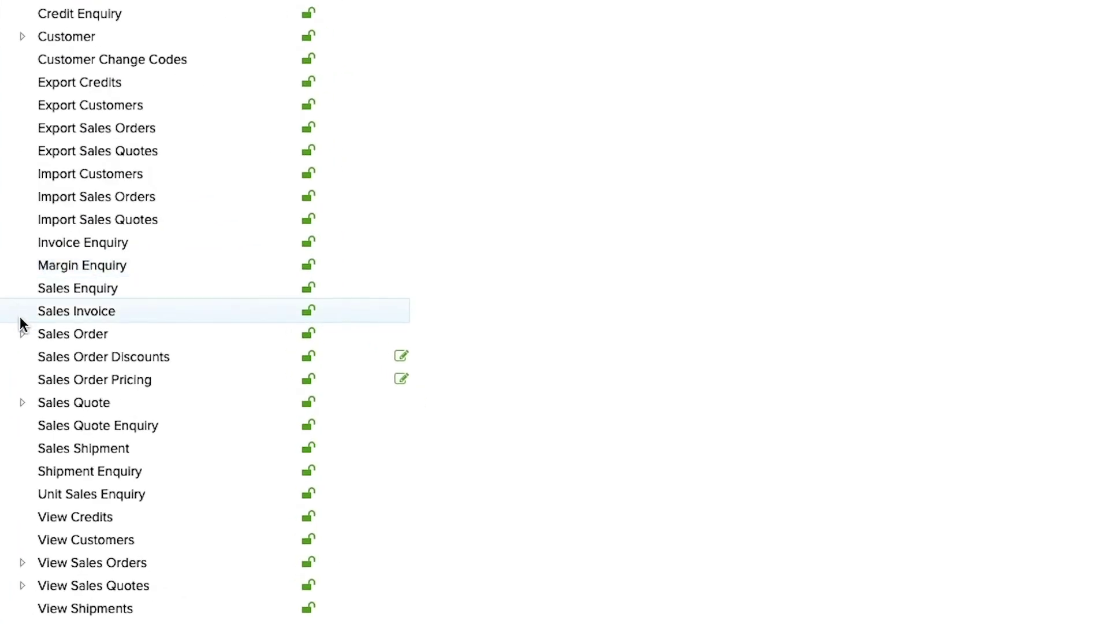
left_click(22, 334)
left_click(309, 356)
left_click(309, 378)
Step: Lock Sales Quote Margin and Profit, and make quote Unit Price non-editable
left_click(22, 448)
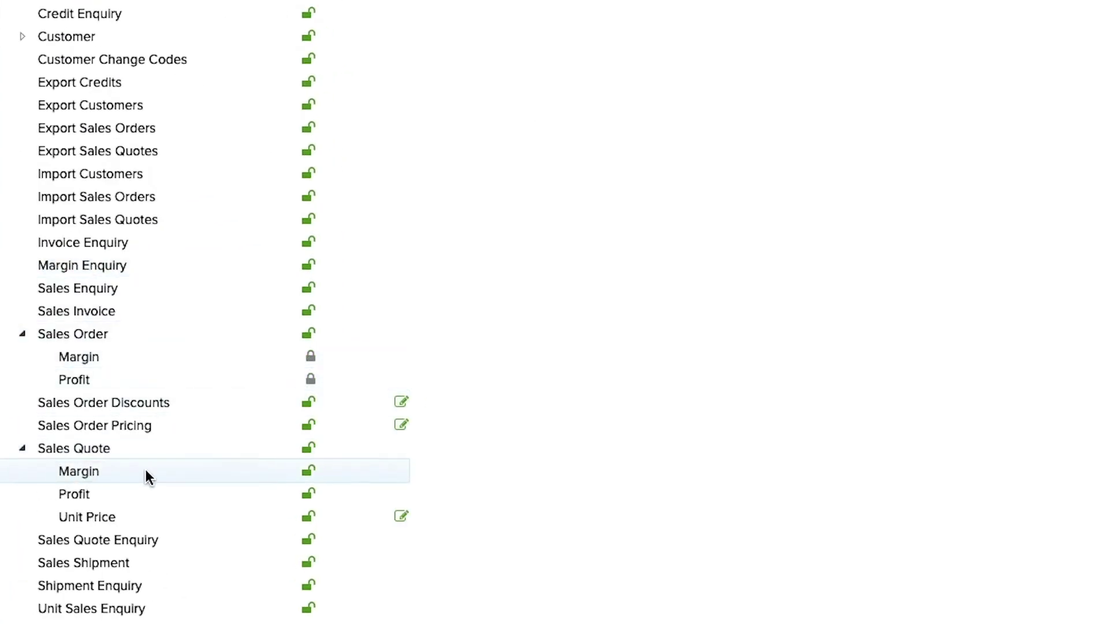
left_click(307, 472)
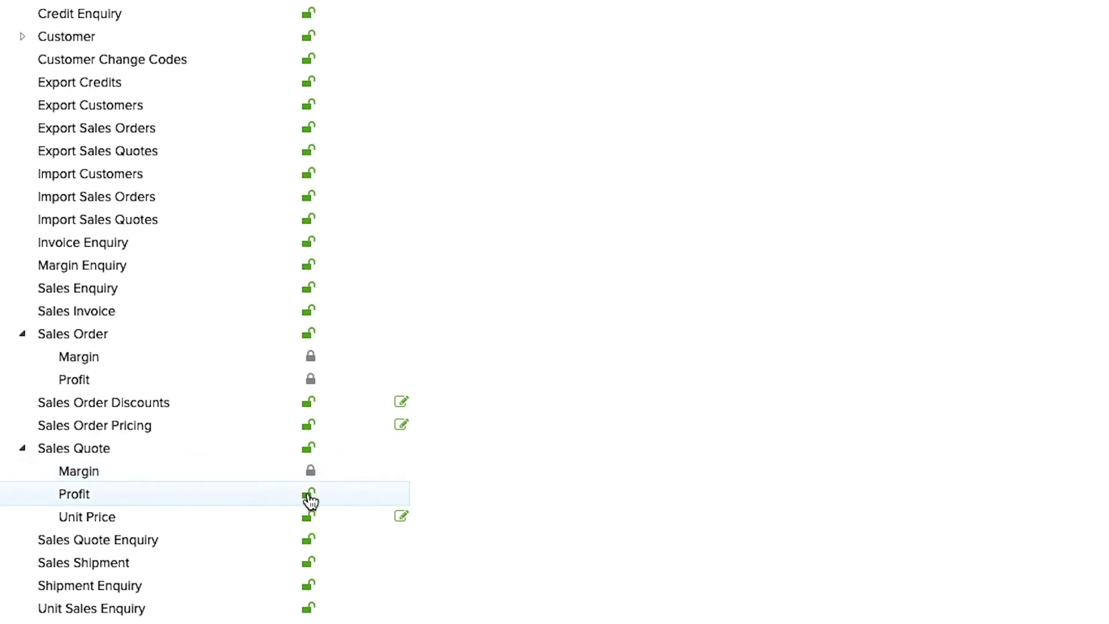
left_click(310, 496)
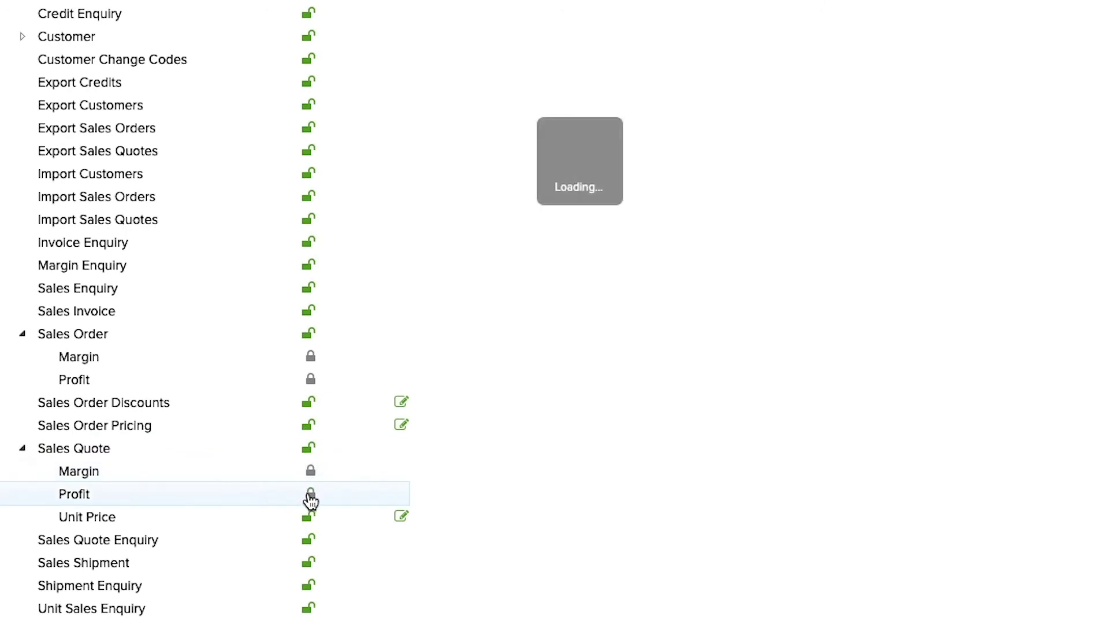
left_click(404, 523)
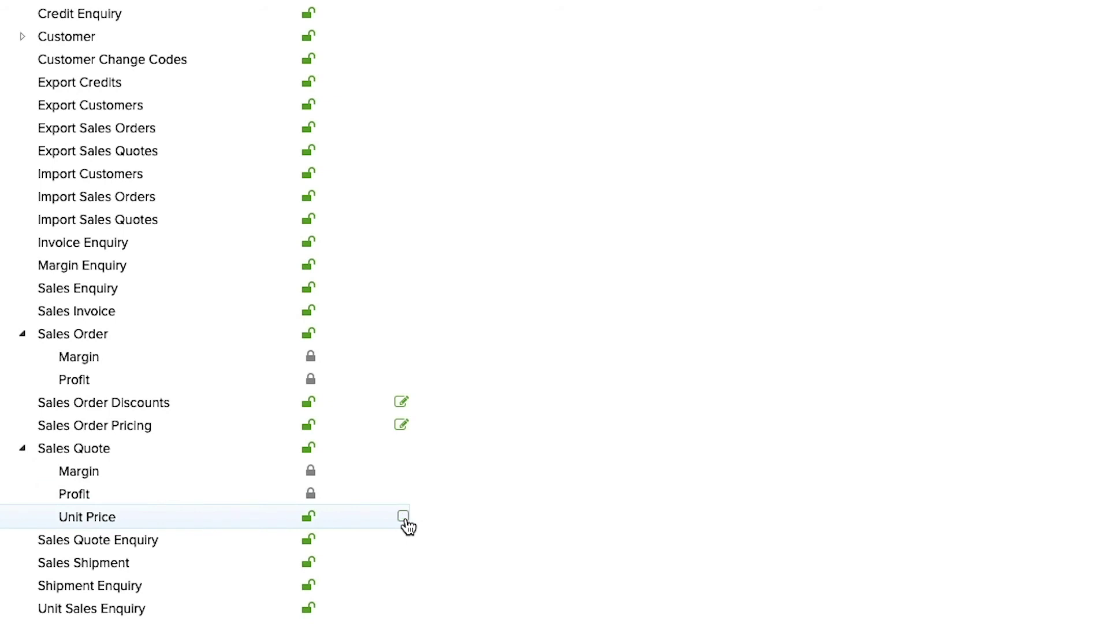